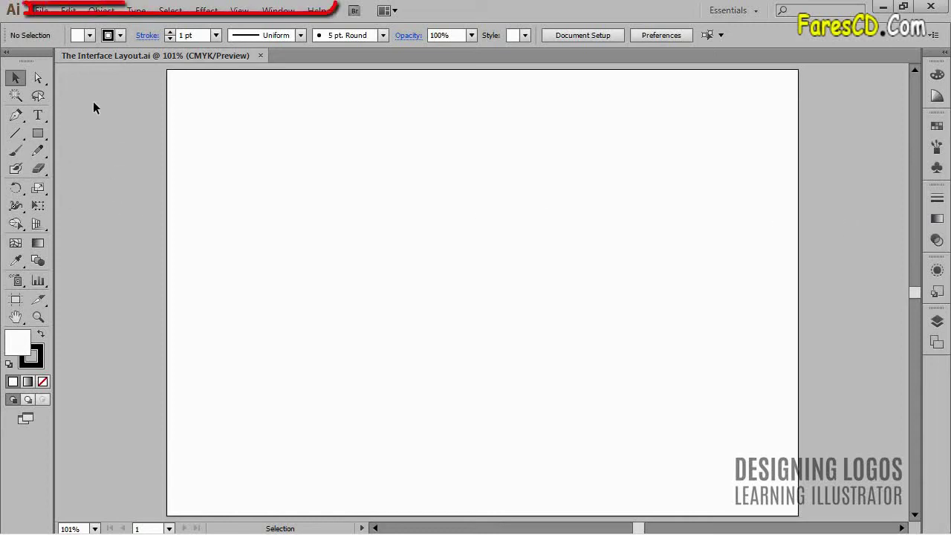
- Look through the main application menus from File to Help, and close them without choosing a command
left_click(41, 11)
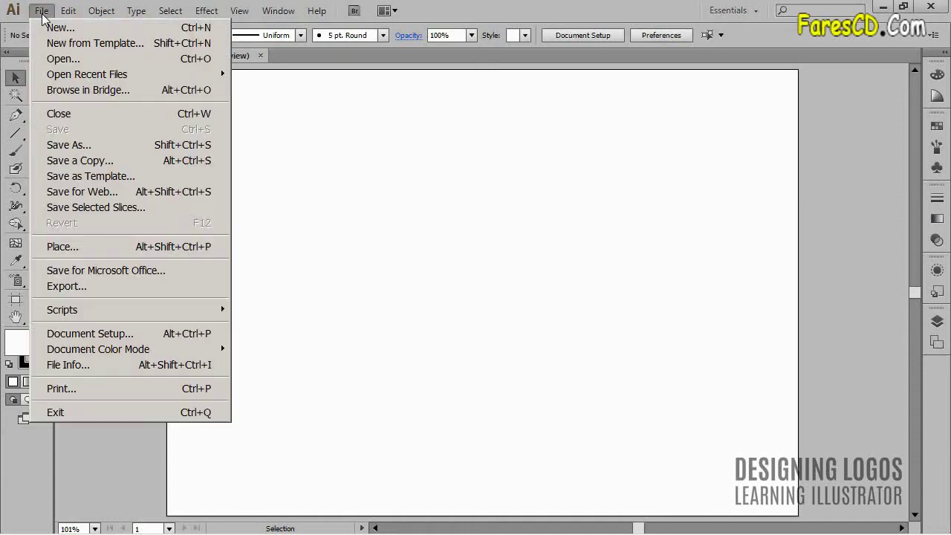
key("Right")
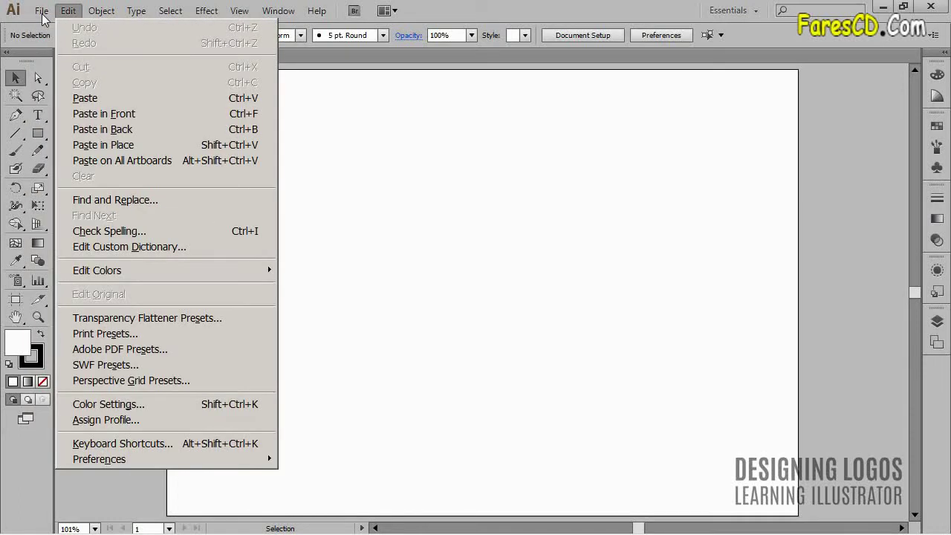
key("Right")
key("Right")
key("Right")
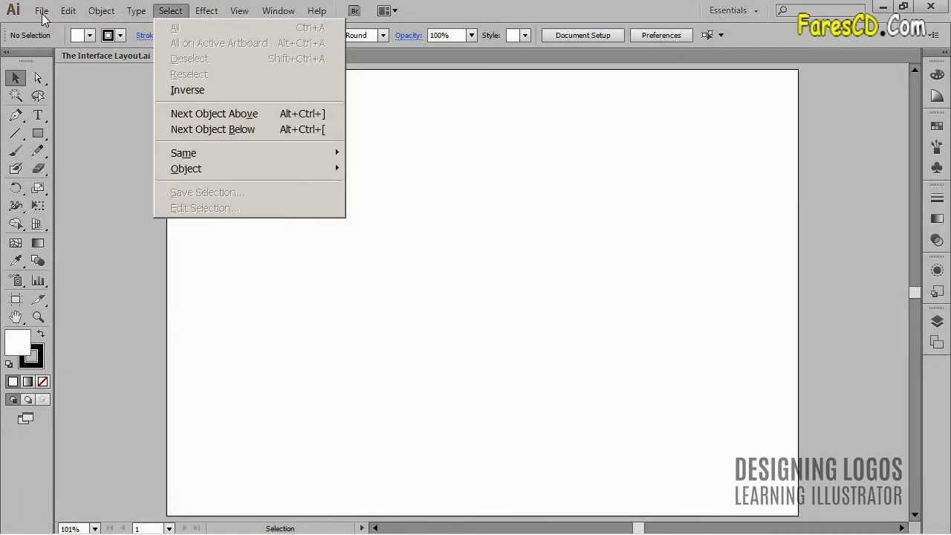
key("Right")
key("Right")
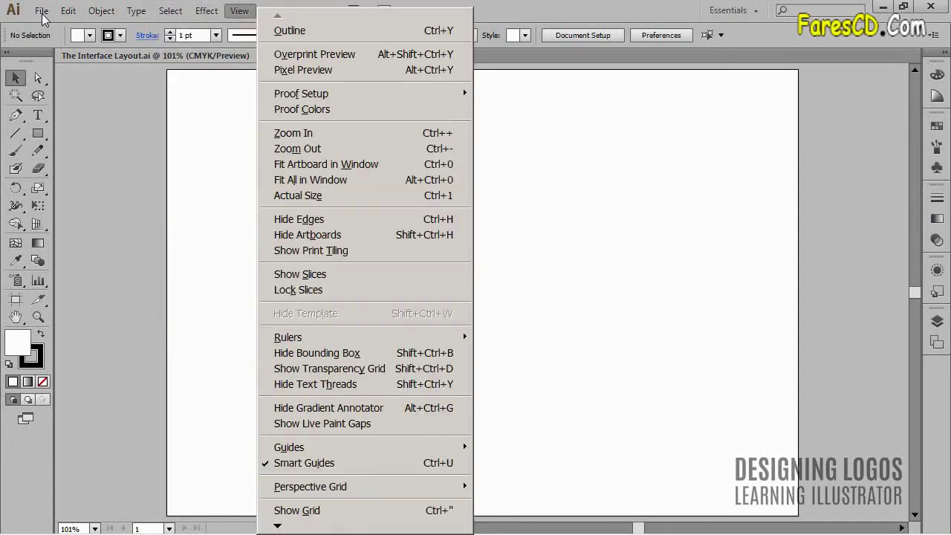
key("Right")
key("Right")
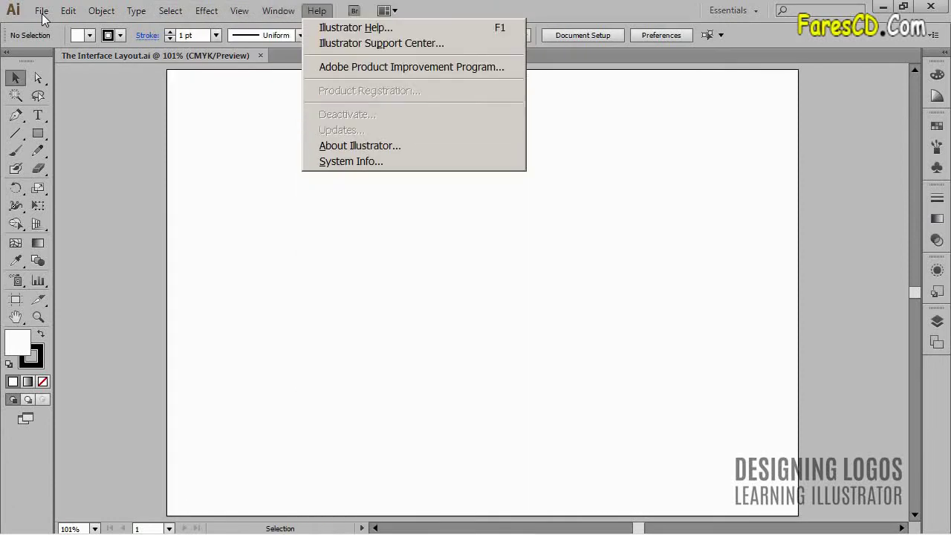
key("Right")
left_click(311, 152)
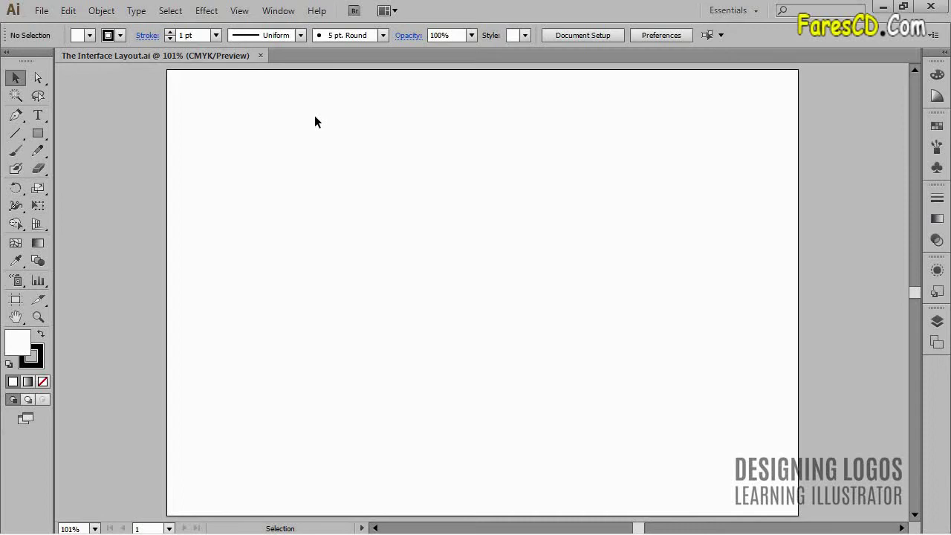
- Reset the Essentials workspace to its default panel layout
left_click(757, 12)
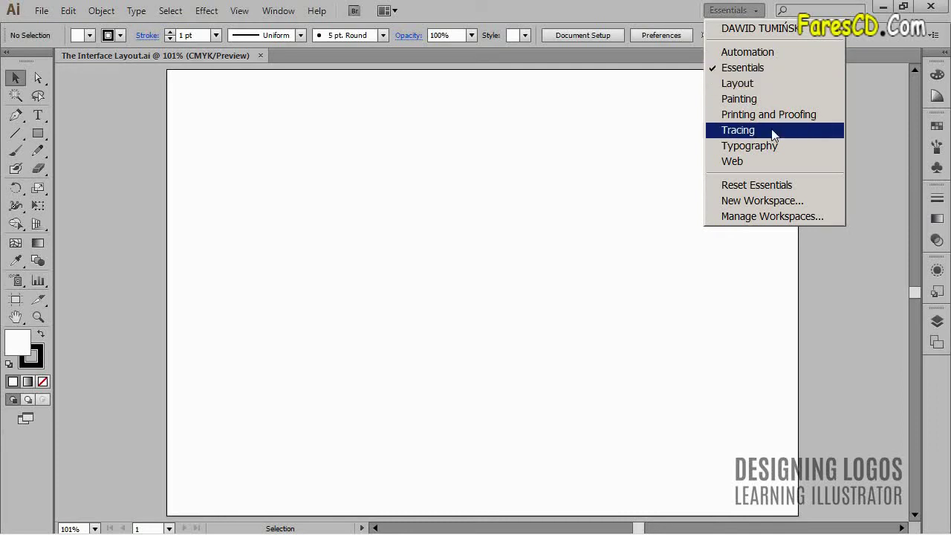
left_click(775, 186)
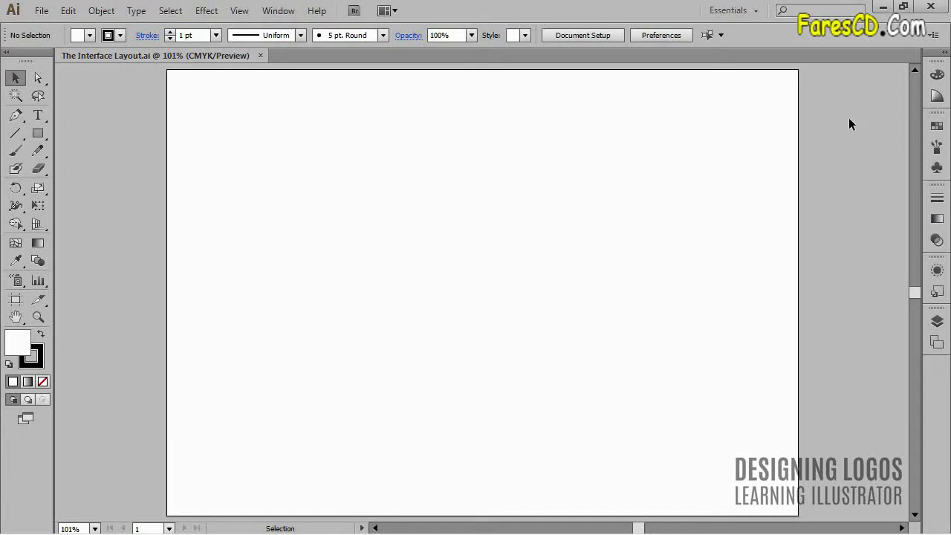
- Look at the docked Color, Stroke, Appearance and Layers panels, leaving all of them collapsed
left_click(936, 77)
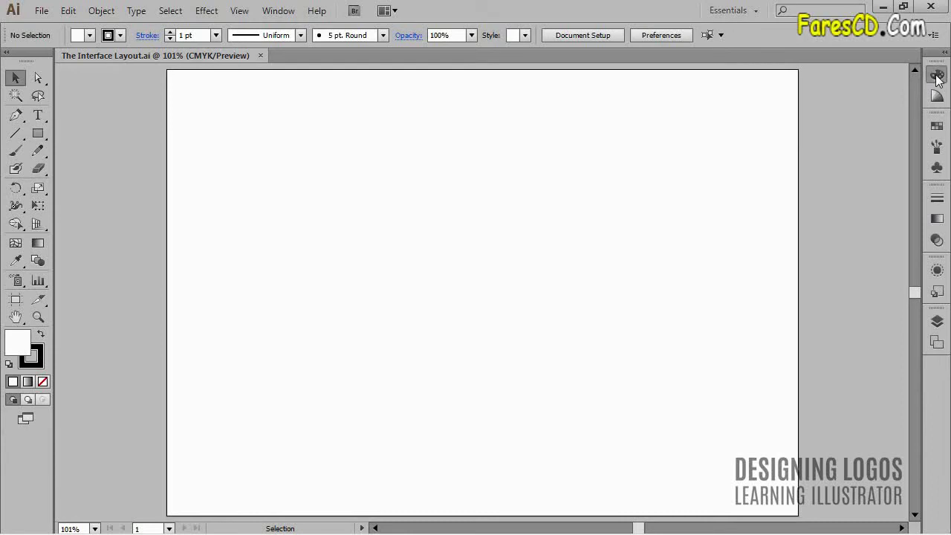
left_click(935, 200)
left_click(937, 270)
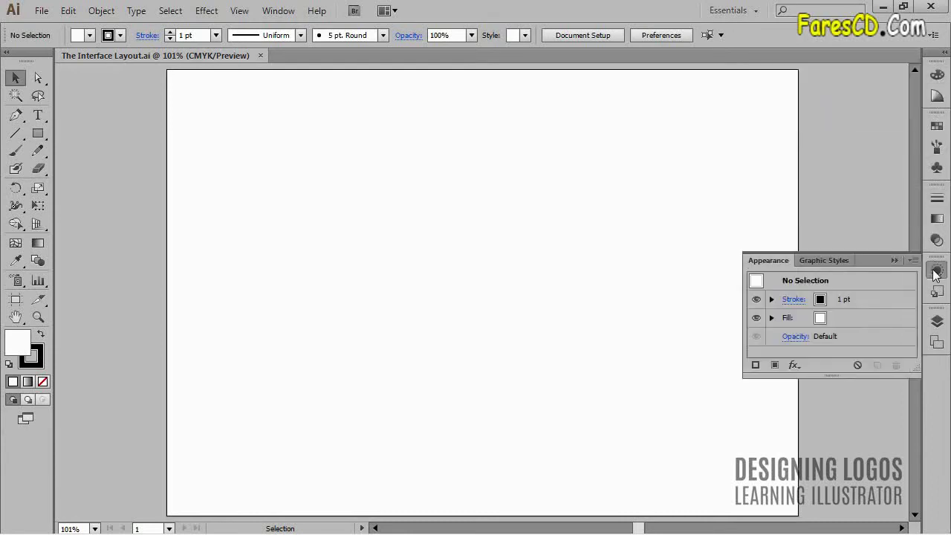
left_click(935, 323)
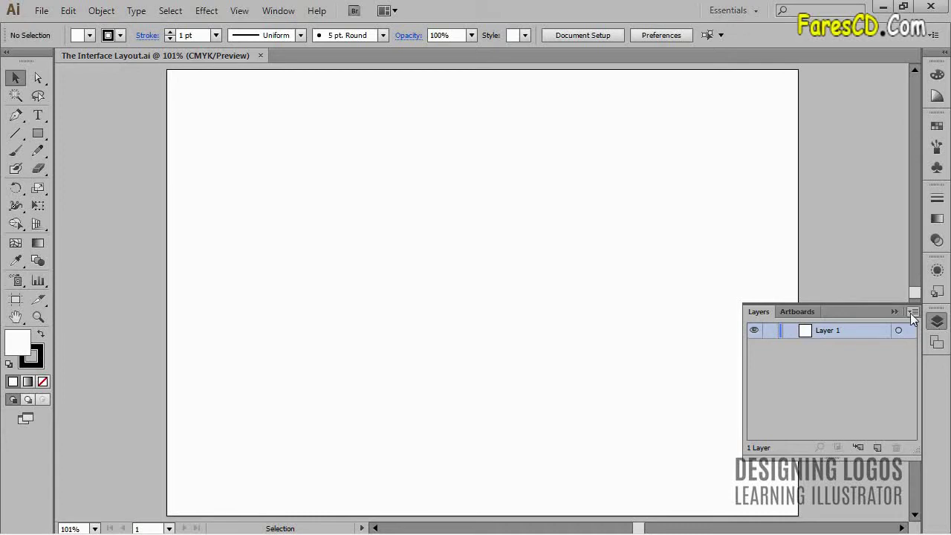
left_click(894, 312)
- Switch to the Typography workspace and look at its Paragraph and OpenType settings, returning to the Character settings
left_click(733, 11)
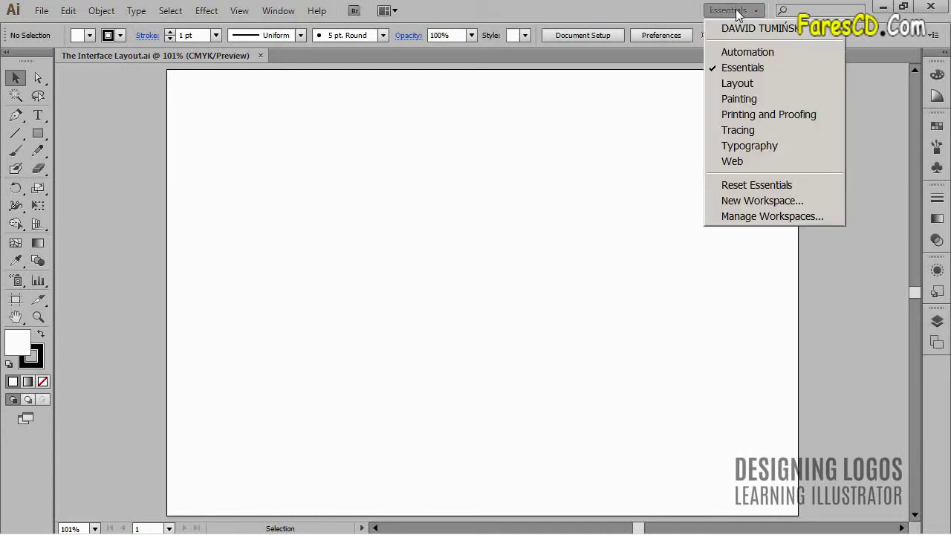
left_click(763, 146)
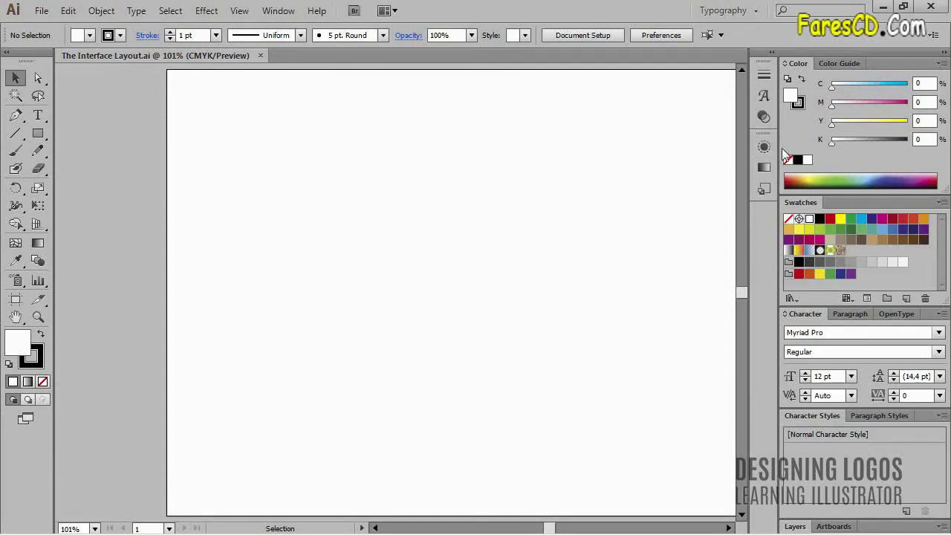
left_click(843, 313)
left_click(883, 378)
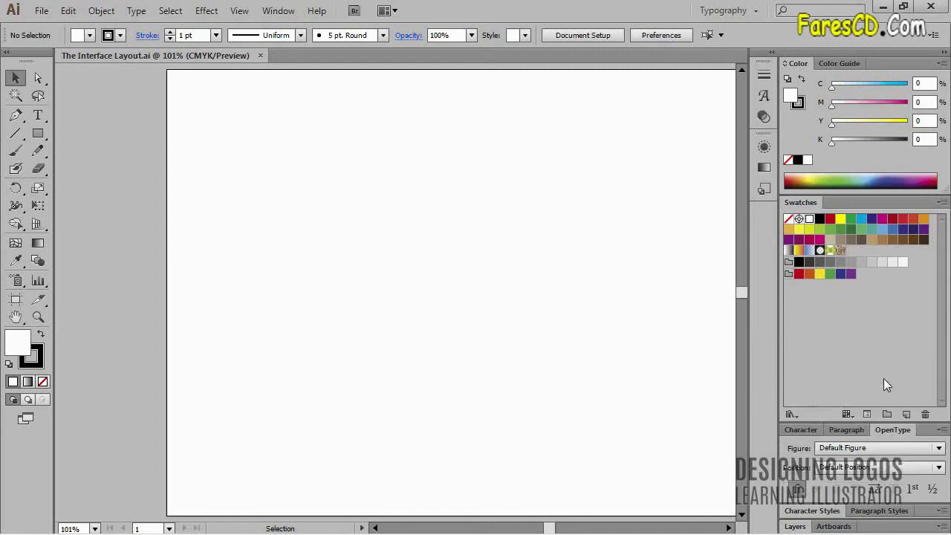
left_click(798, 429)
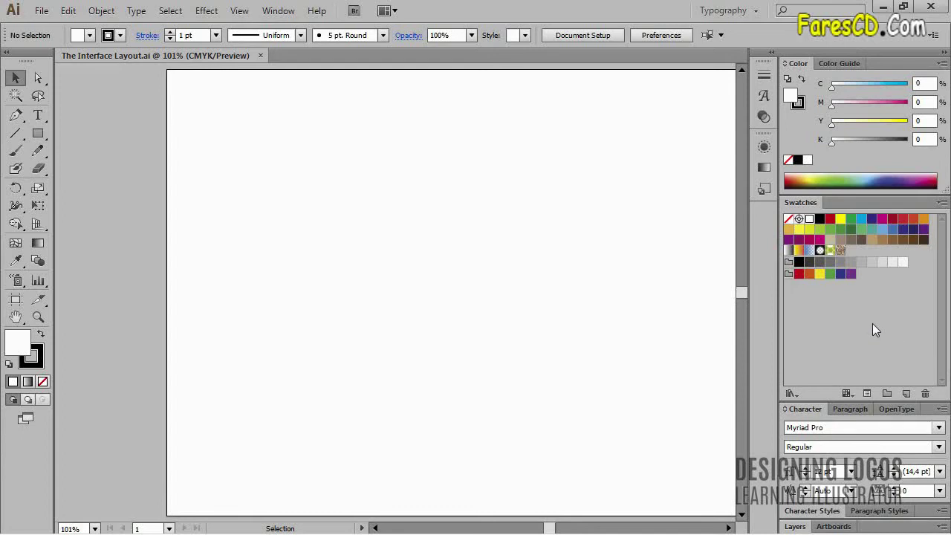
- Examine the option lists of the Color, Swatches and Character panels
left_click(941, 65)
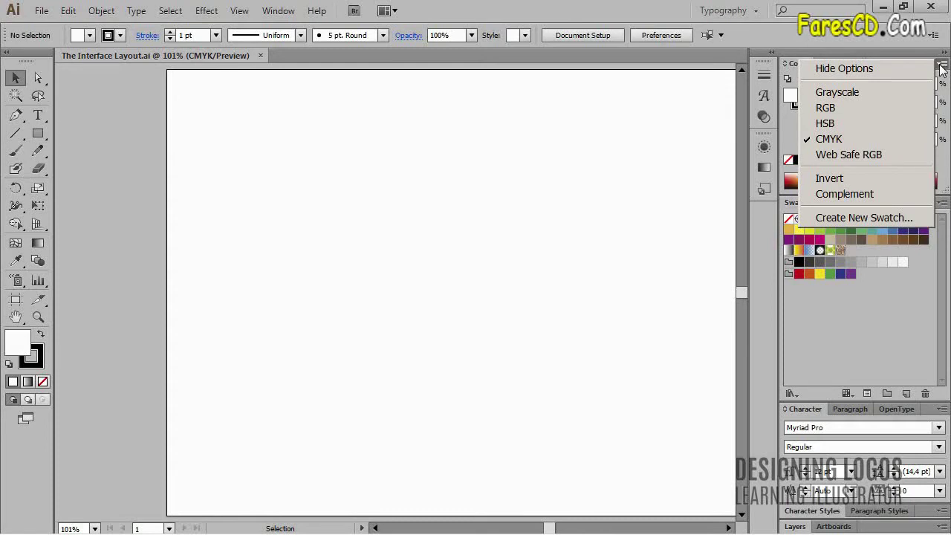
left_click(945, 202)
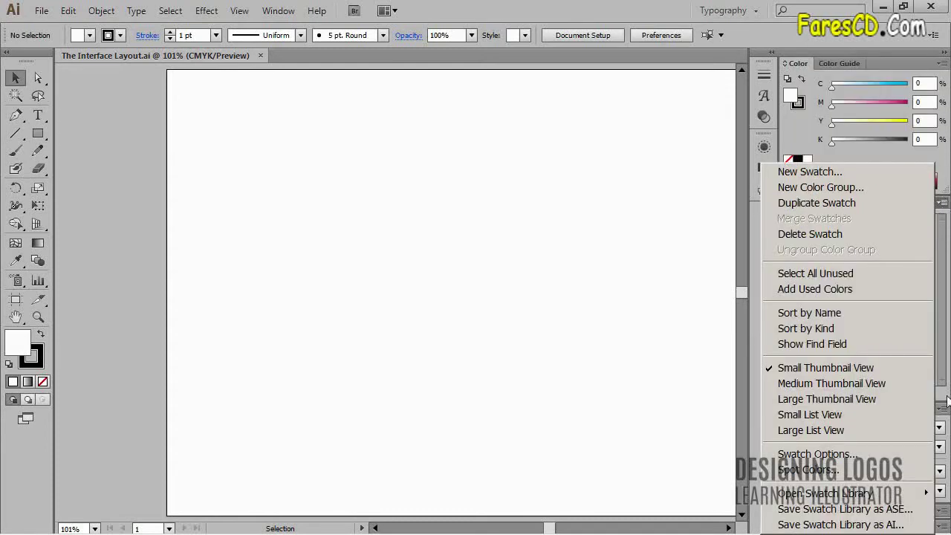
left_click(940, 409)
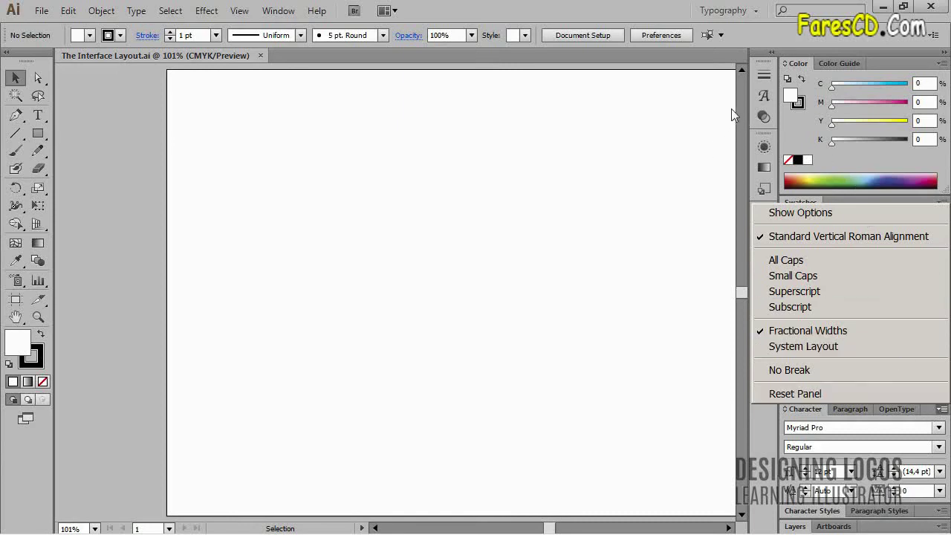
- Detach the Glyphs panel from its group and dock it as an icon below the other collapsed panels
left_click(763, 96)
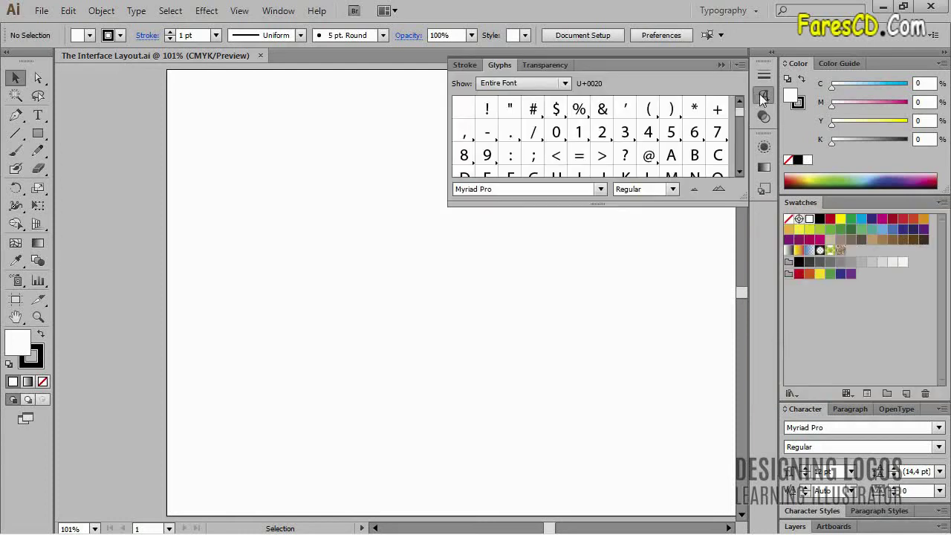
mouse_move(497, 65)
left_mouse_down()
mouse_move(399, 201)
mouse_move(368, 295)
left_mouse_up()
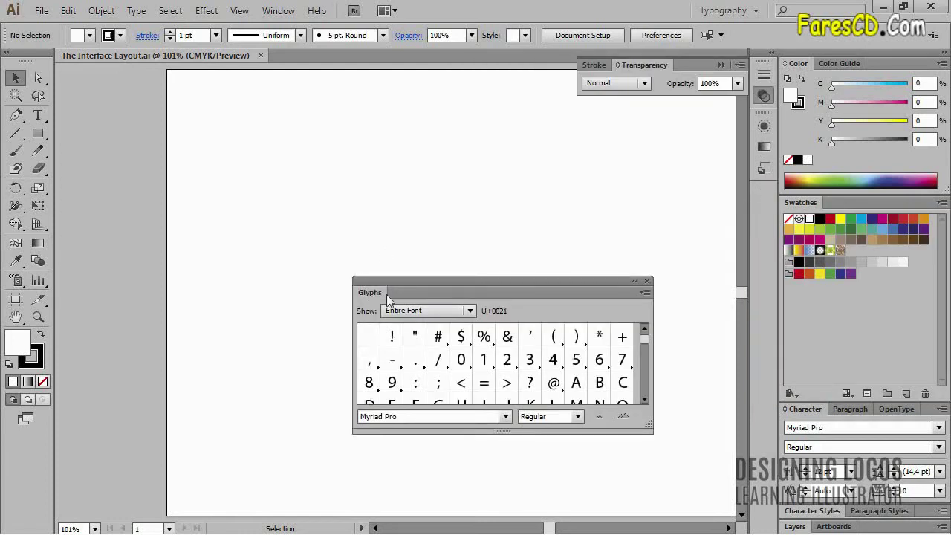
left_click(647, 281)
left_click_drag(756, 197, 760, 197)
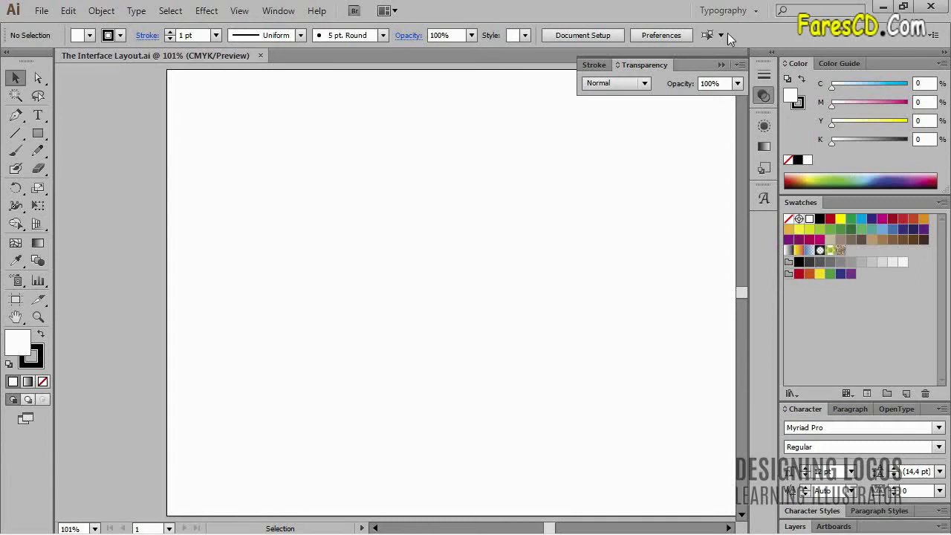
left_click(757, 11)
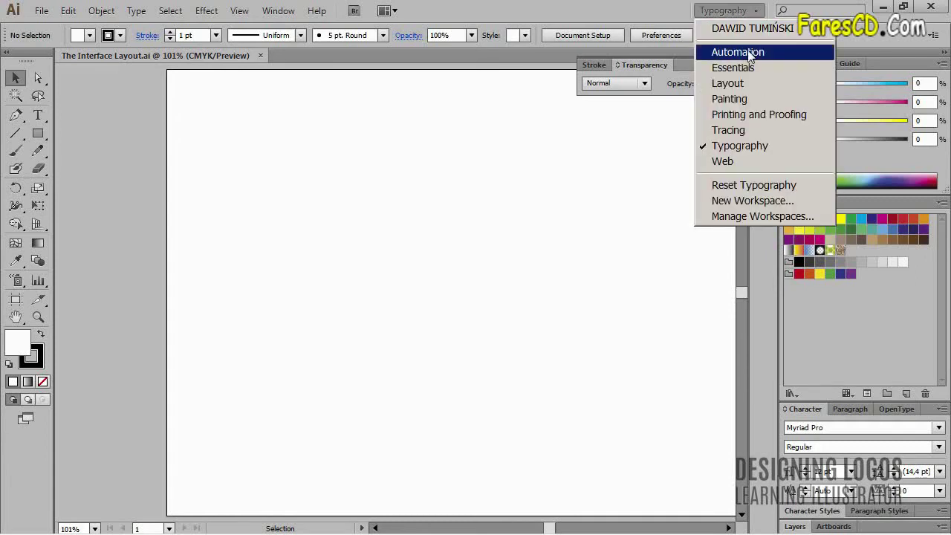
left_click(771, 200)
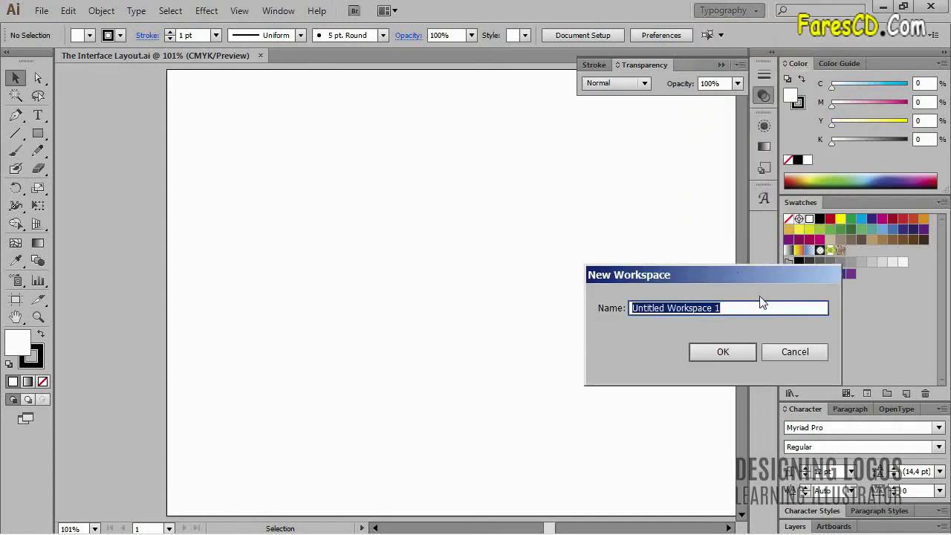
left_click(794, 351)
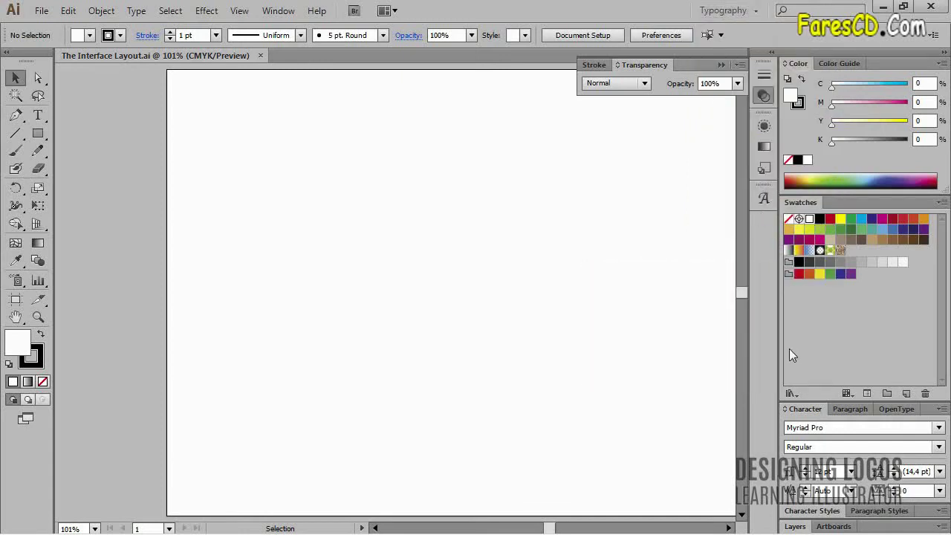
- Switch the workspace back to Essentials
left_click(756, 11)
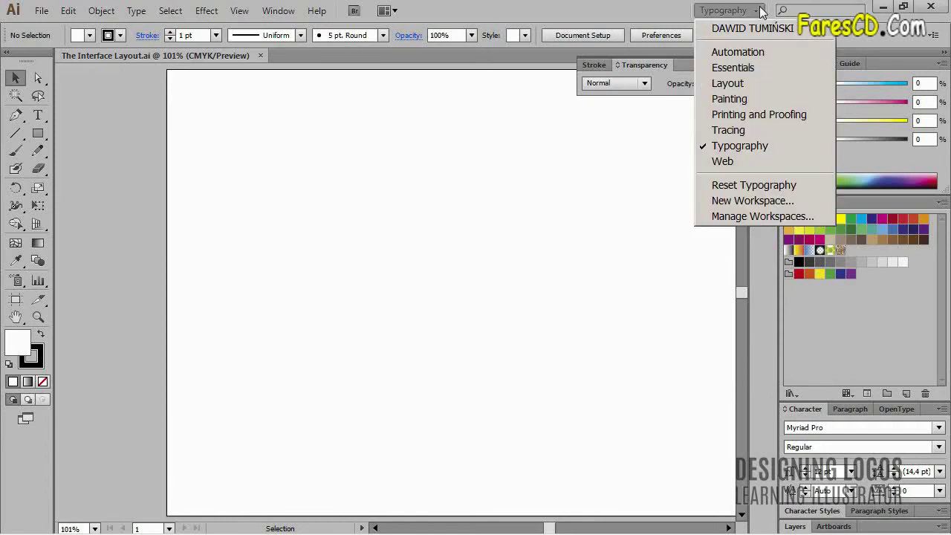
left_click(755, 68)
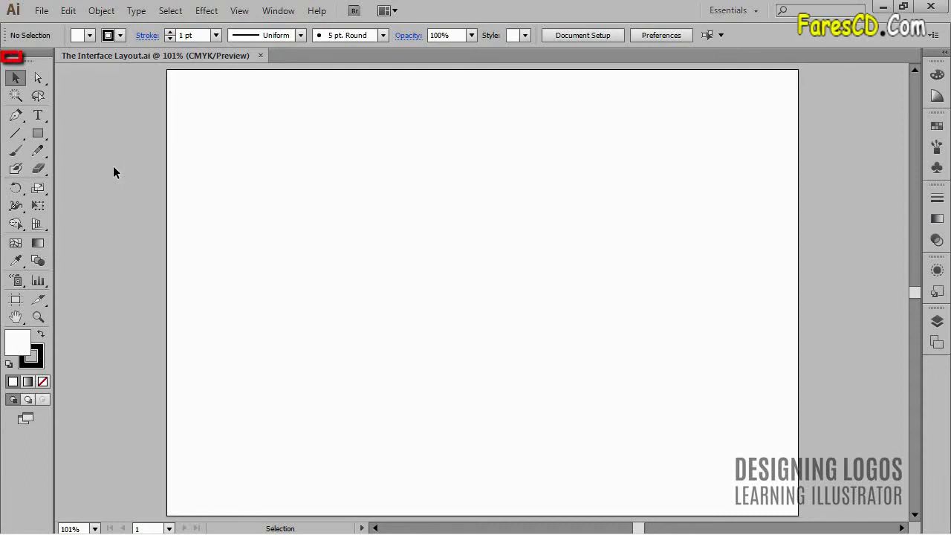
- Toggle the Tools panel between its single-column and double-column layouts, ending with two columns
left_click(9, 54)
left_click(6, 55)
left_click(6, 55)
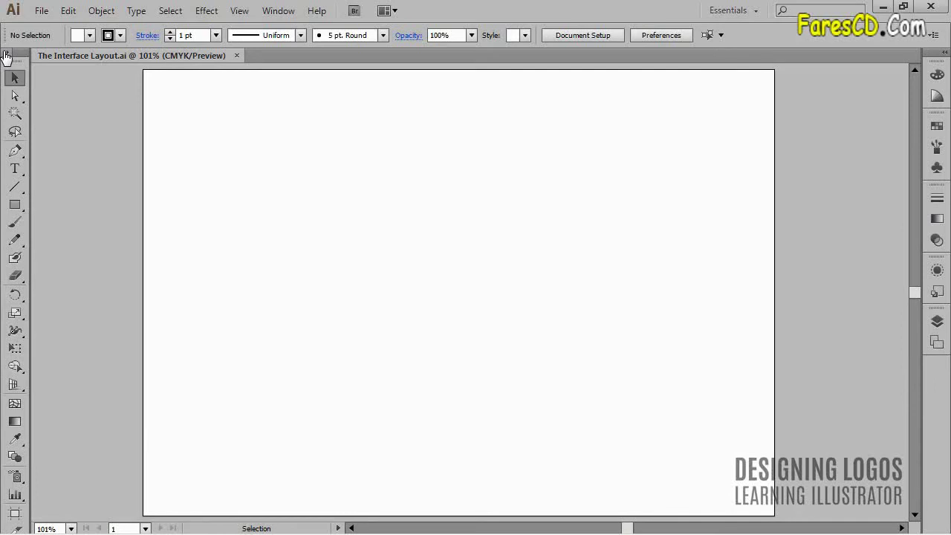
left_click(6, 55)
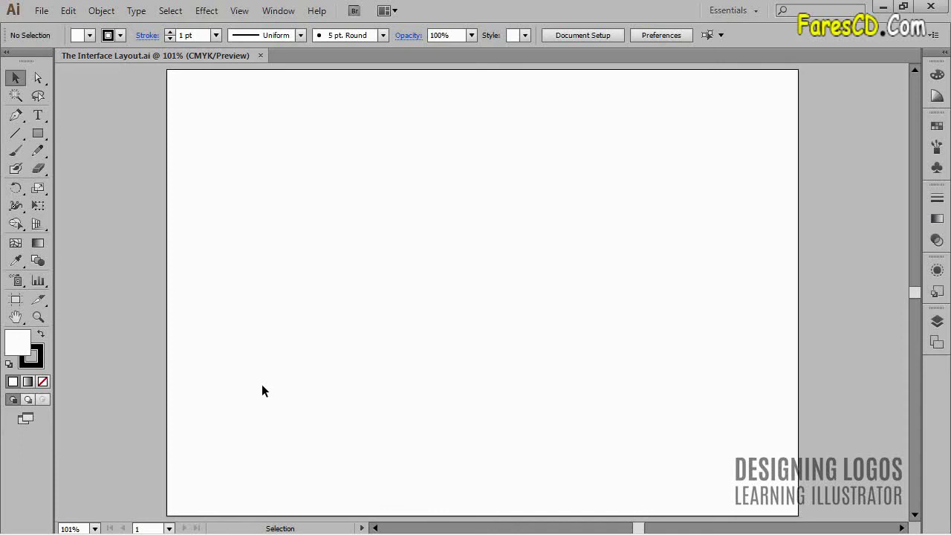
- Look at the document's zoom level choices and artboard navigation without changing either
left_click(95, 528)
left_click(94, 528)
left_click(148, 528)
left_click(318, 485)
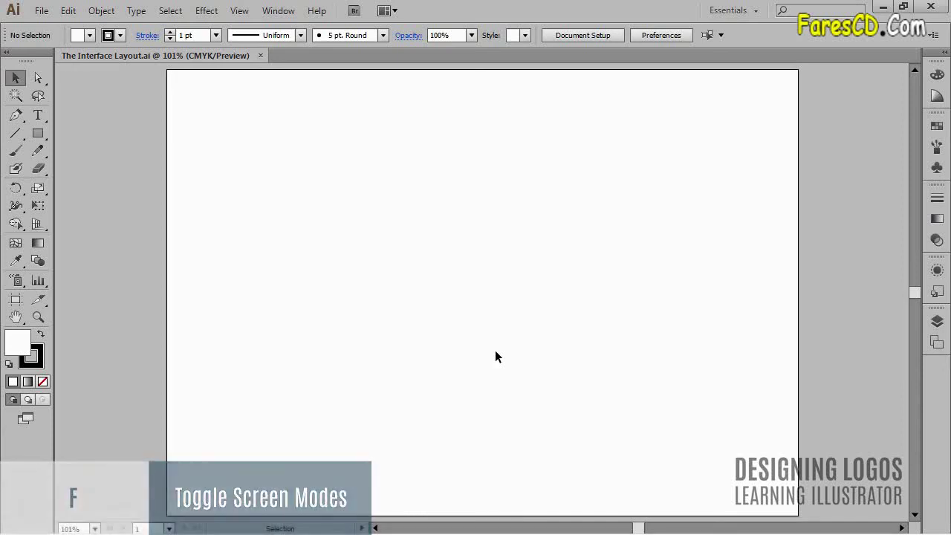
- Cycle through all the screen modes and return to the normal screen mode
key("f")
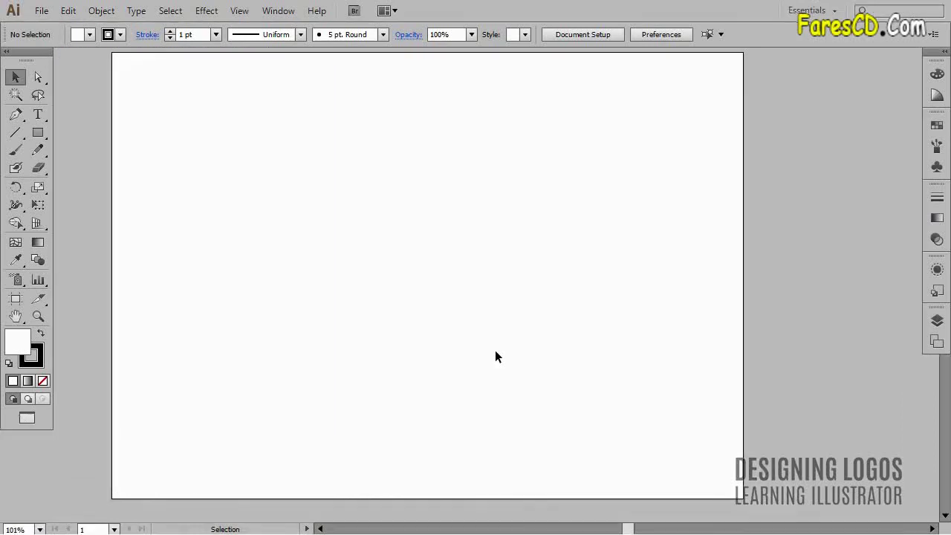
key("f")
key("f")
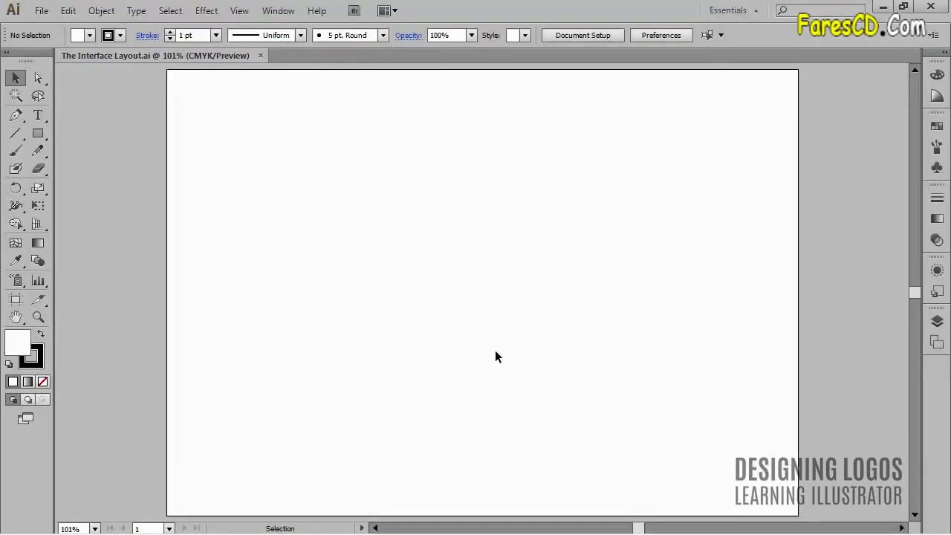
- Hide all panels and show them again, twice in a row
key("Tab")
key("Tab")
key("Tab")
key("Tab")
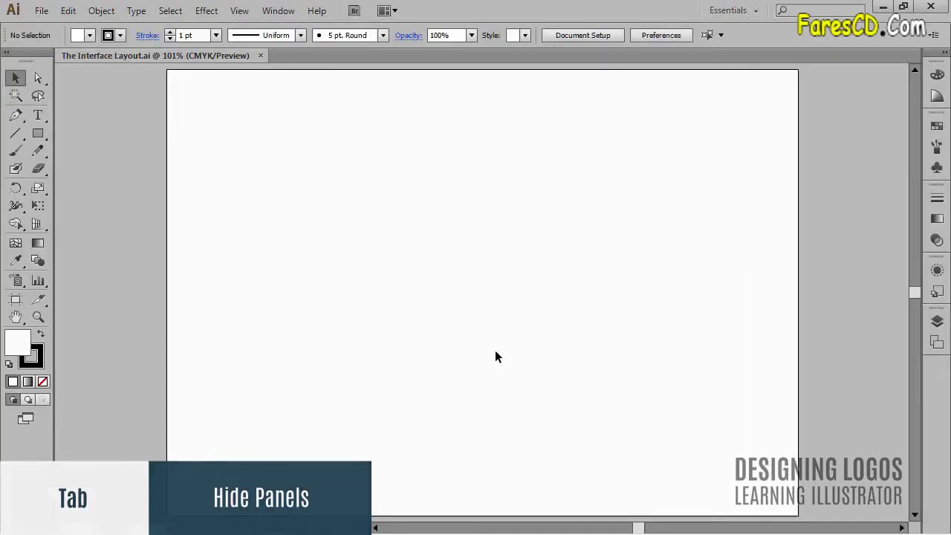
- Hide and restore only the docked side panels twice, keeping the Tools and Control panels displayed
key("shift+Tab")
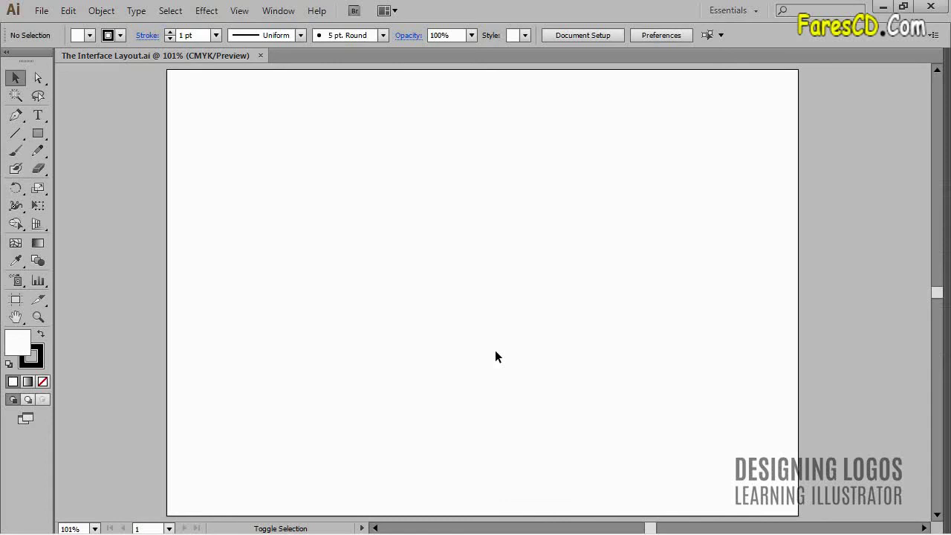
key("shift+Tab")
key("shift+Tab")
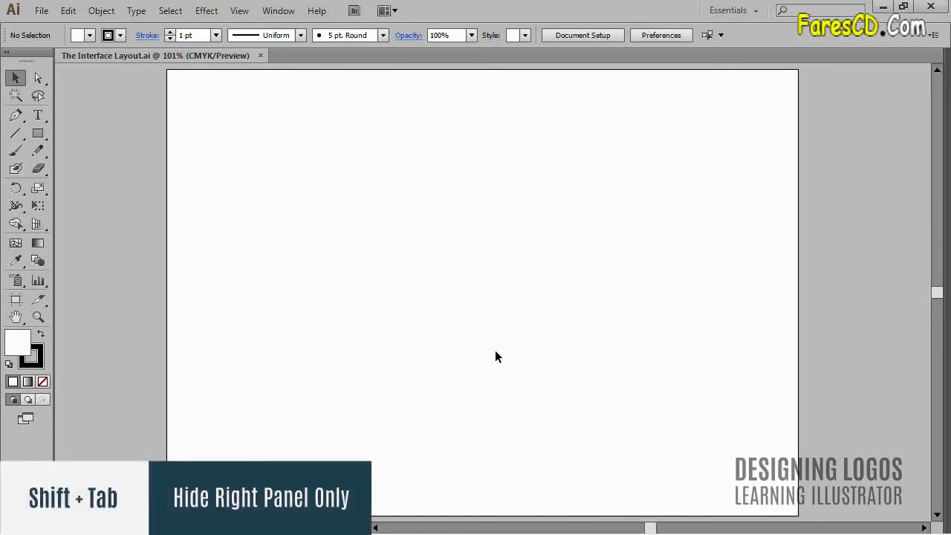
key("shift+Tab")
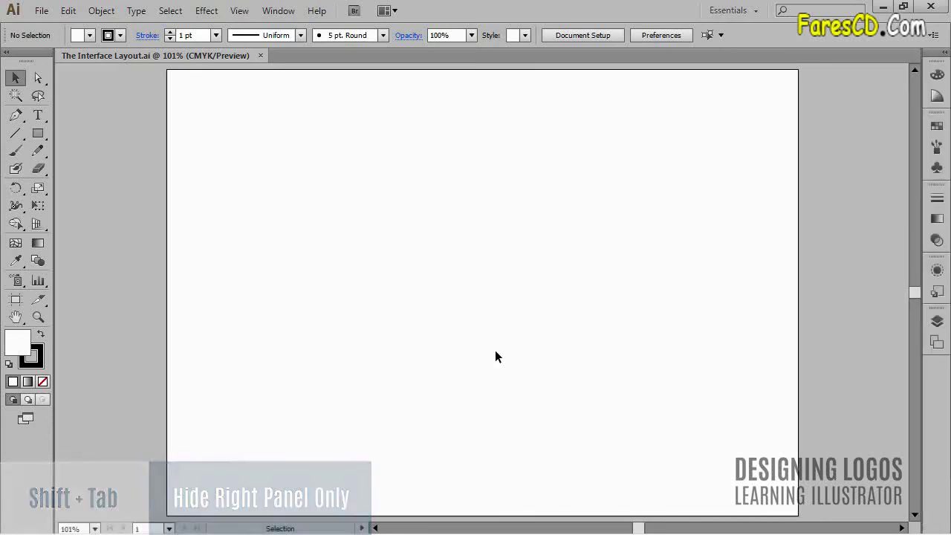